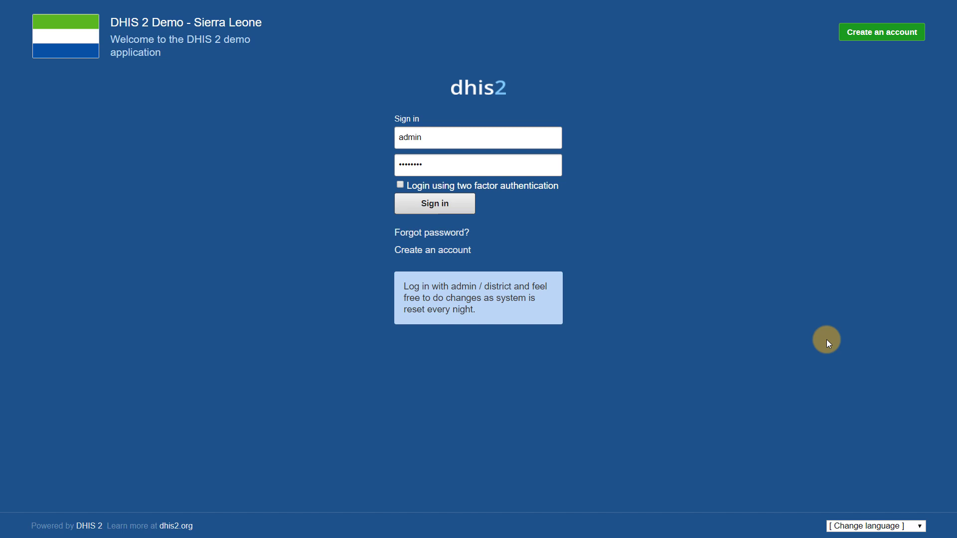
Sign in as admin with two-factor login ticked, using the current authenticator verification code
left_click(399, 186)
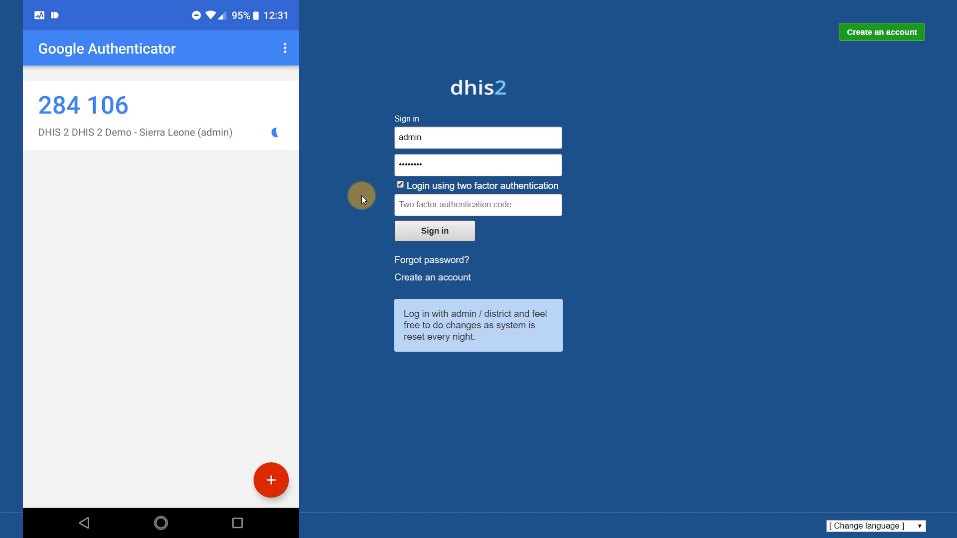
key("Tab")
left_click(444, 204)
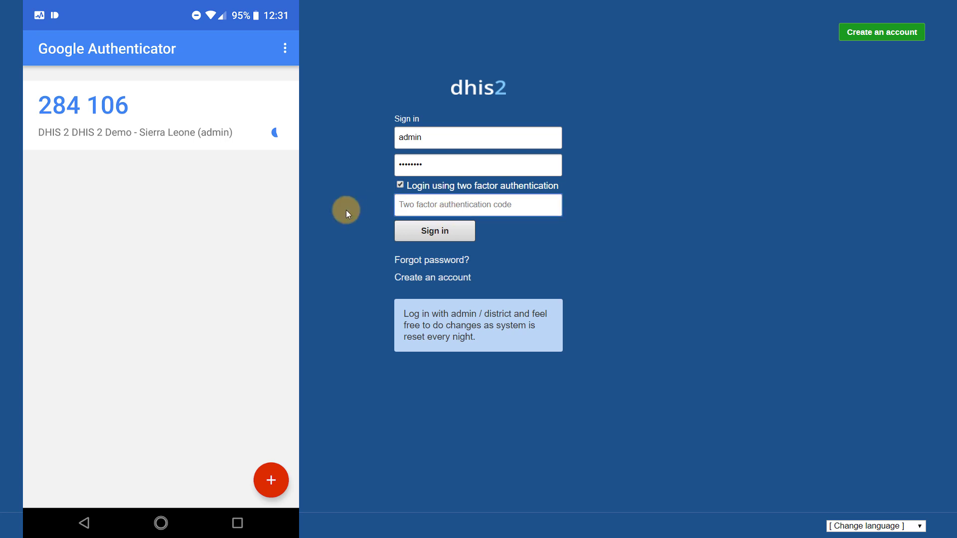
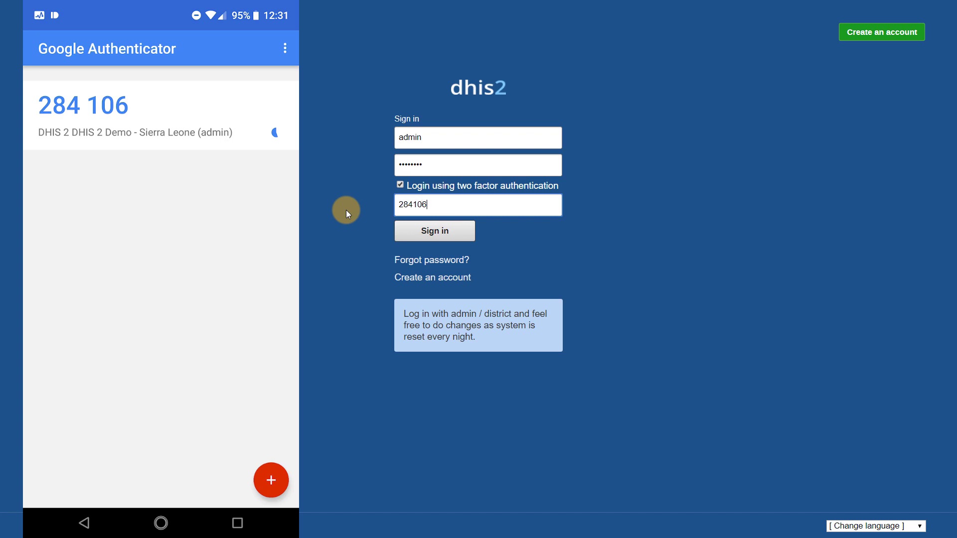
key("Return")
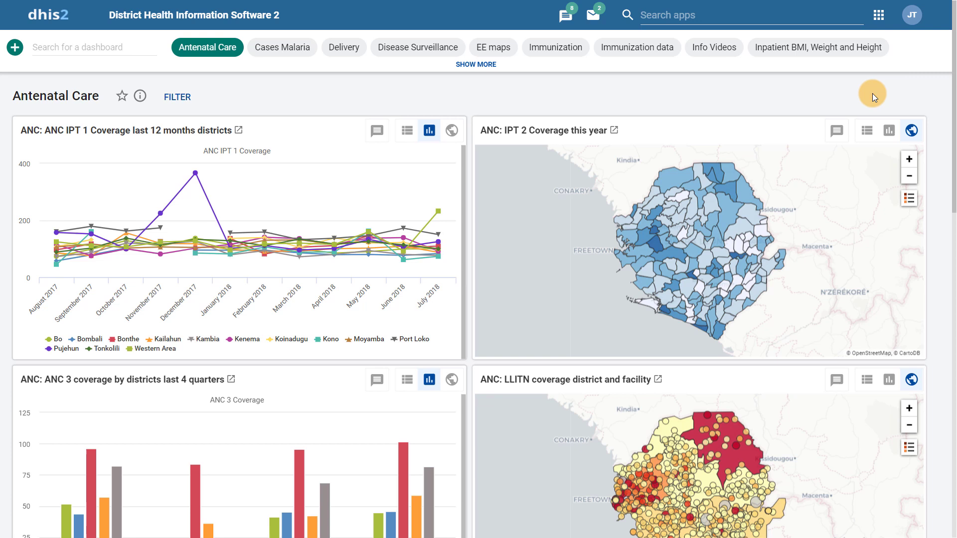
Open Edit account settings from the JT avatar menu's Account entry
left_click(914, 15)
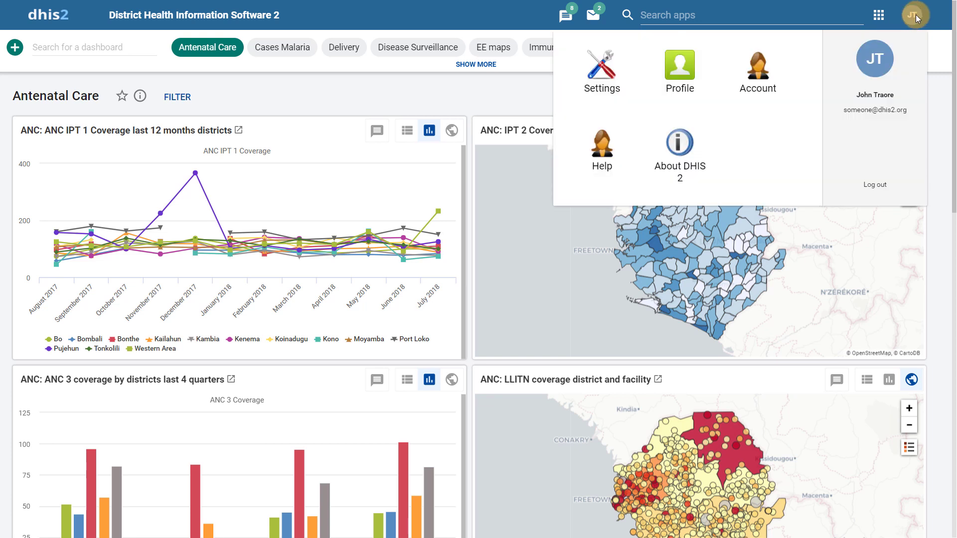
left_click(751, 83)
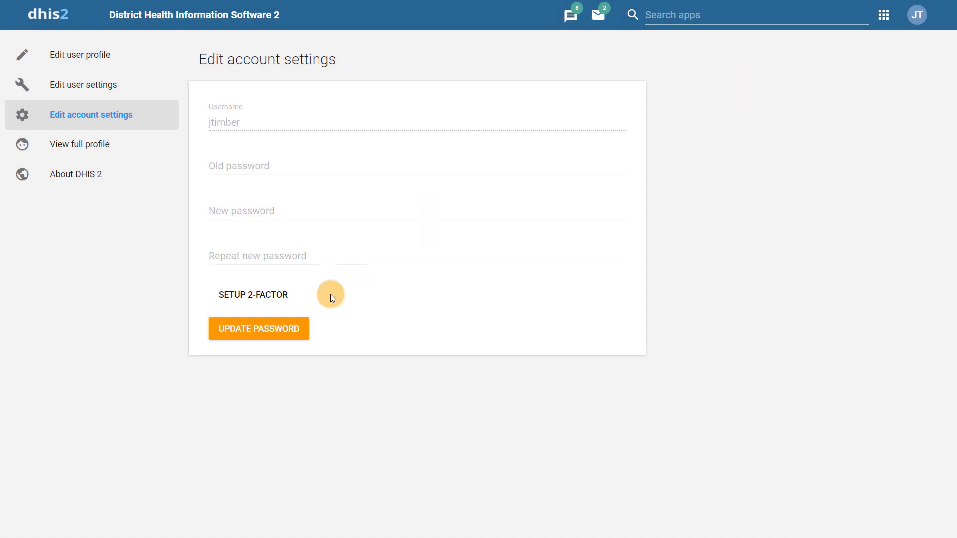
Turn 2-factor verification on, confirm with YES, and show the Android setup instructions
left_click(278, 303)
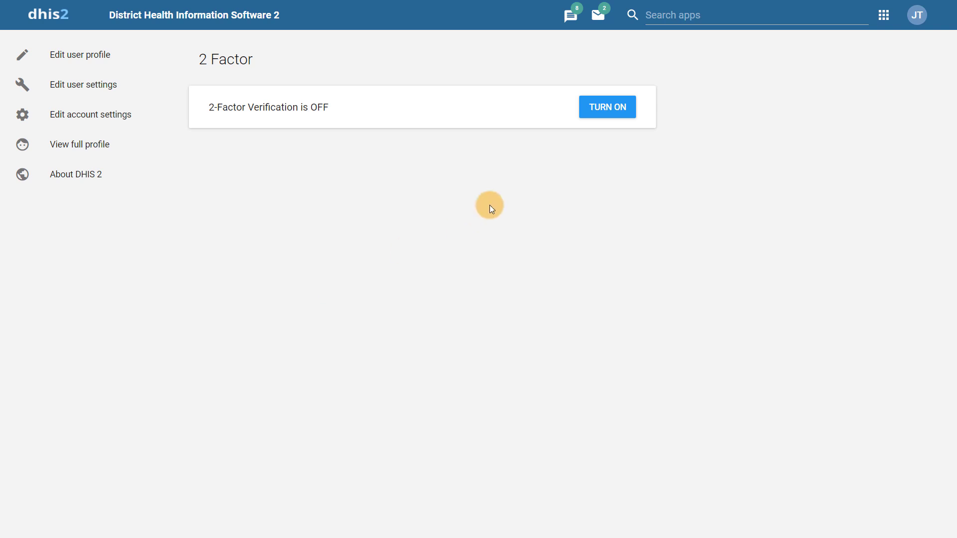
left_click(606, 115)
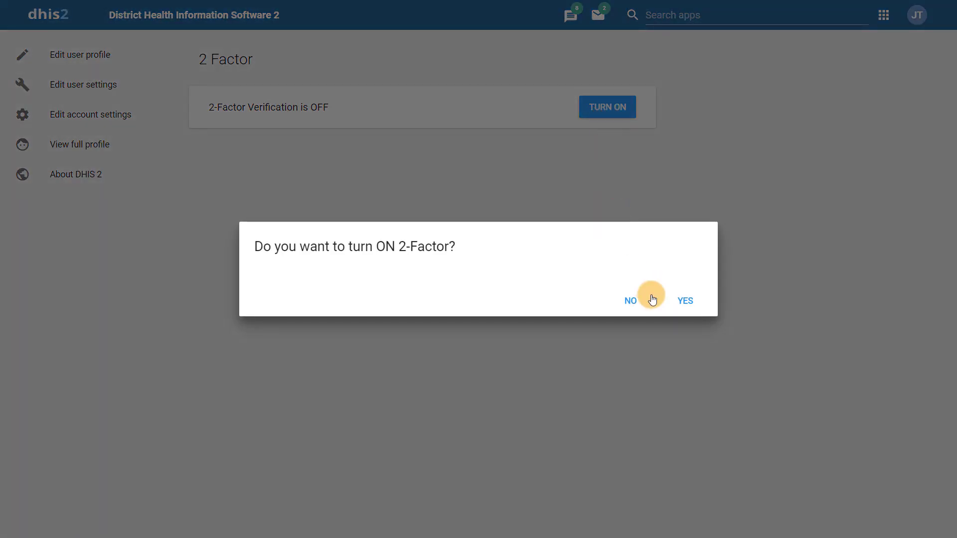
left_click(675, 299)
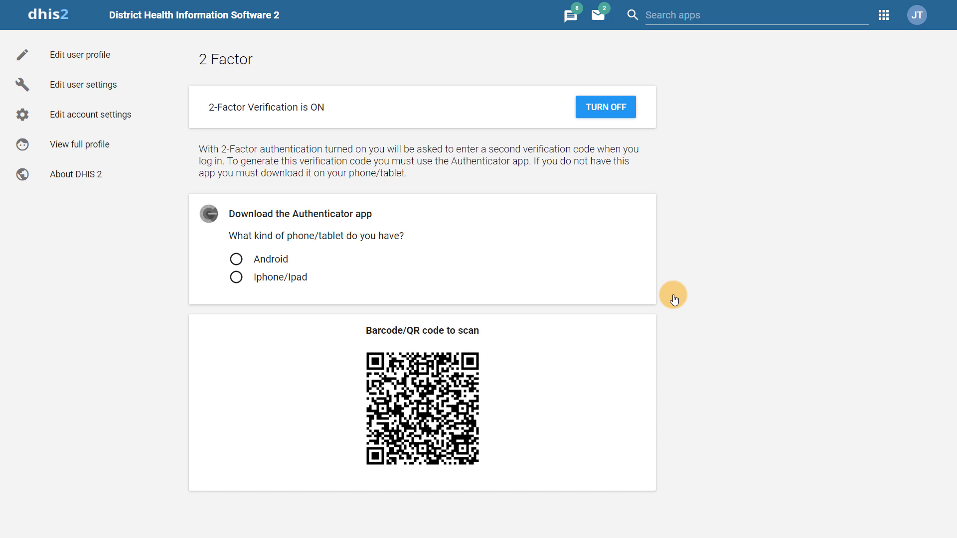
left_click(287, 265)
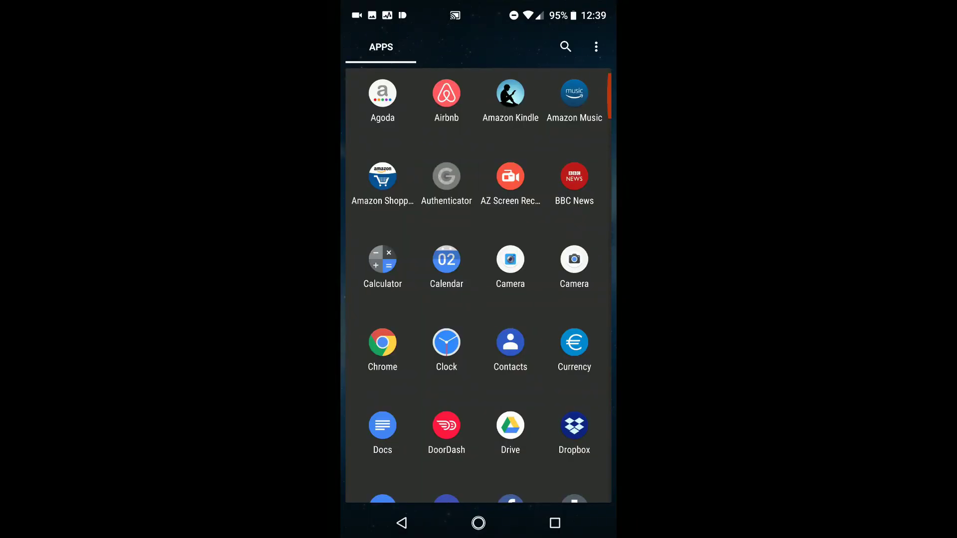
In Google Authenticator, begin setup and choose 'Scan a barcode' for the DHIS2 QR code
left_click(446, 177)
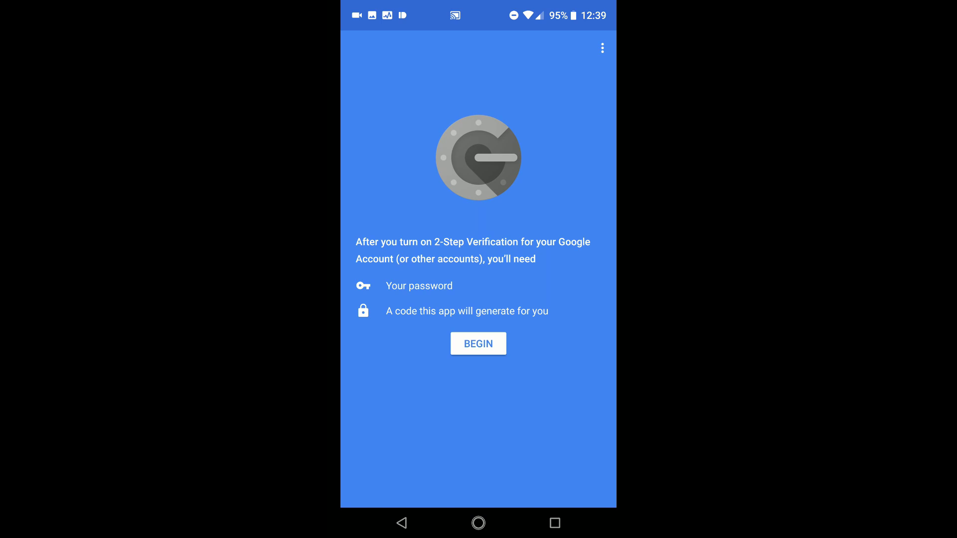
left_click(479, 344)
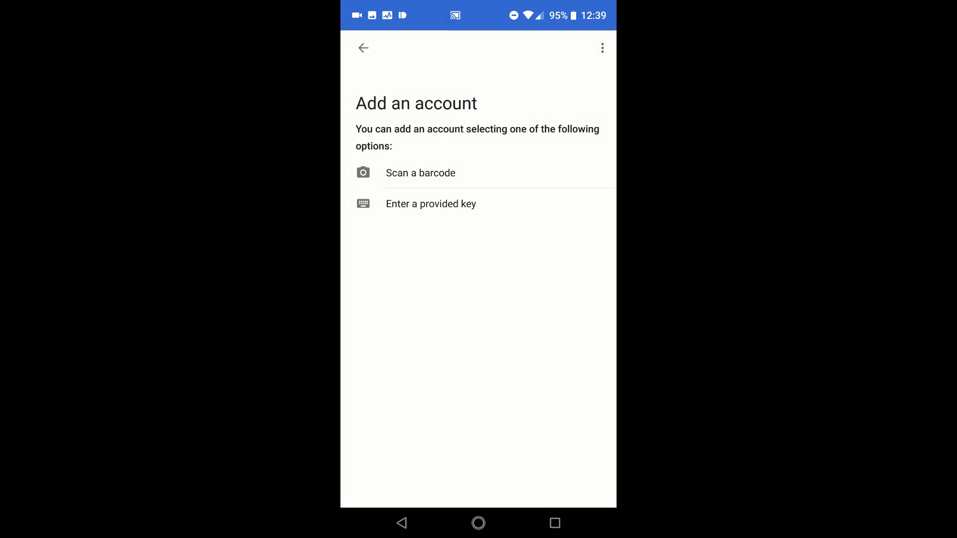
left_click(515, 171)
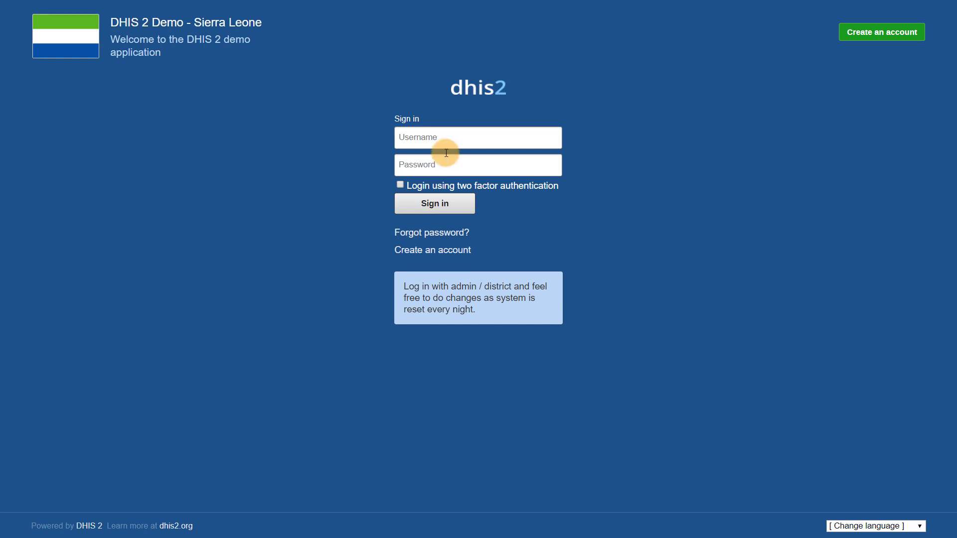
Enter the user's username and password, tick two-factor login, and type the authenticator code
left_click(448, 134)
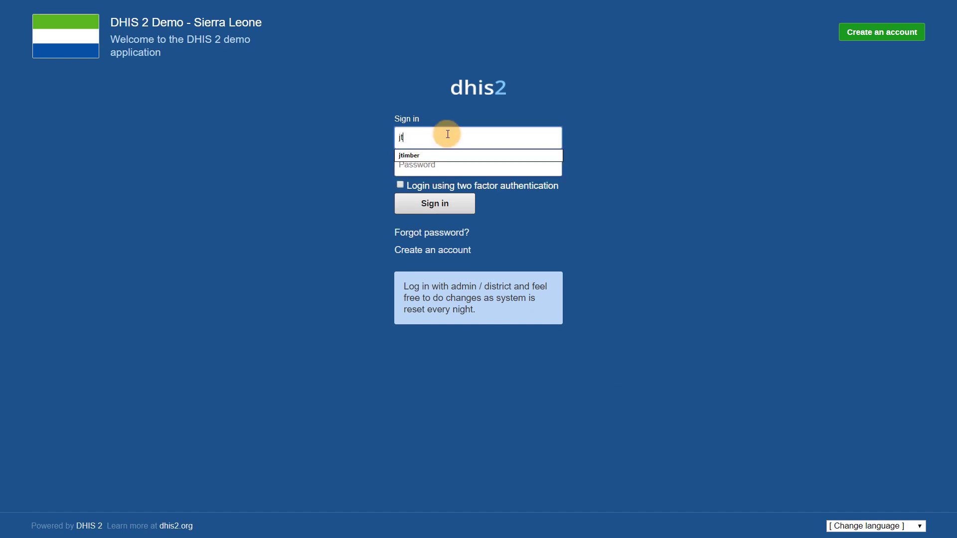
key("Tab")
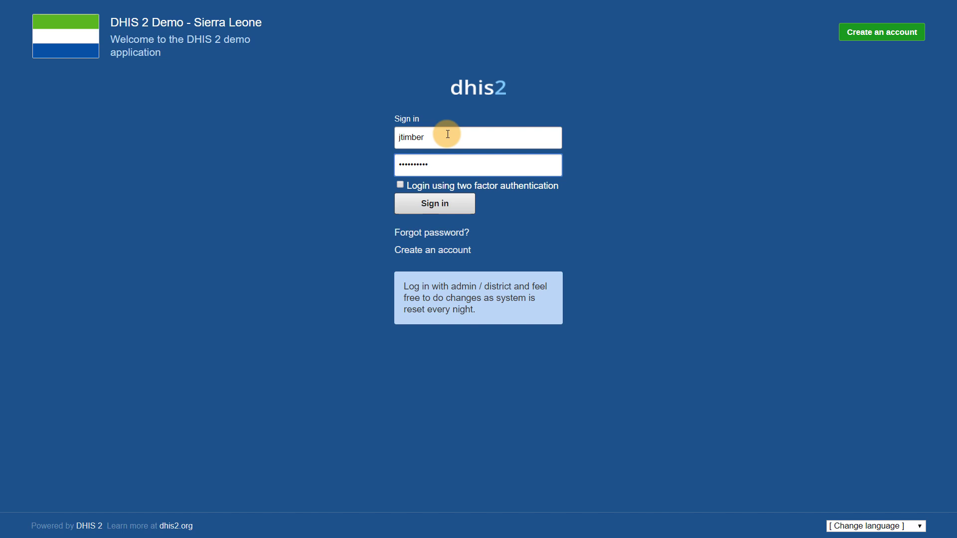
left_click(400, 185)
left_click(424, 201)
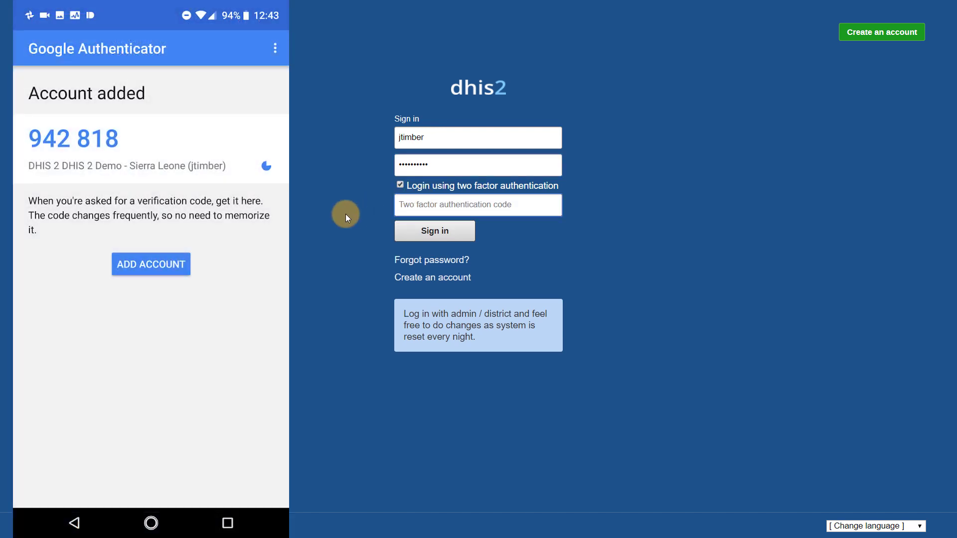
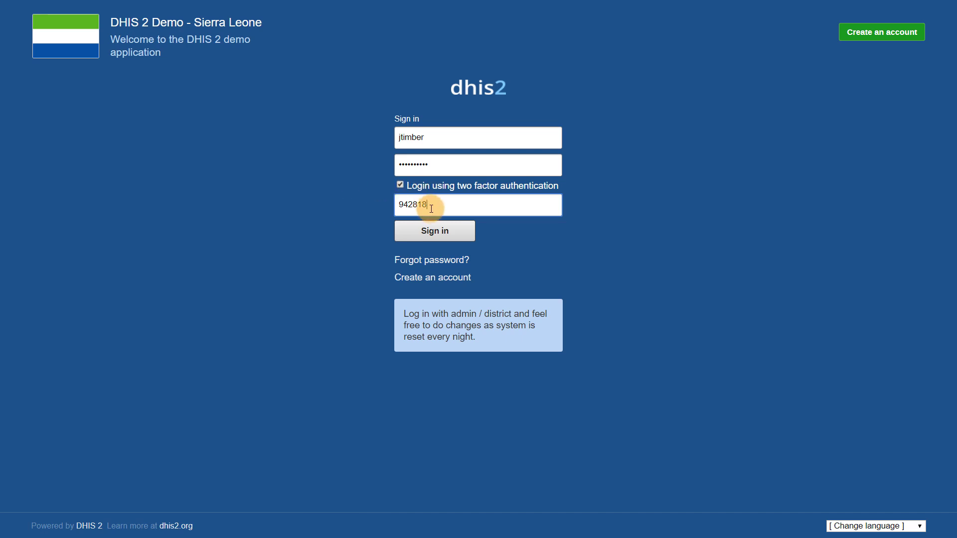
Delete the typed verification code and try Sign in, which returns 'Invalid login information'
left_click_drag(428, 205, 310, 203)
key("BackSpace")
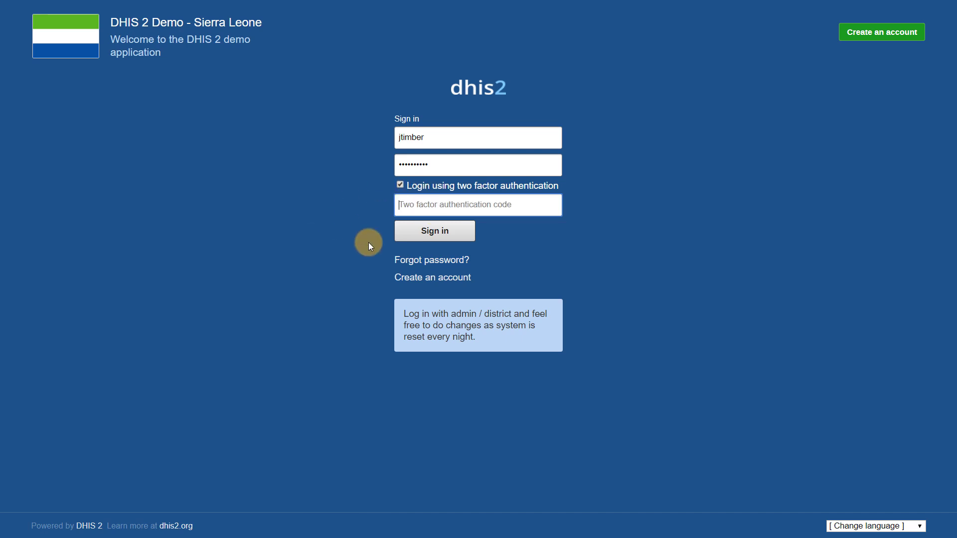
left_click(428, 227)
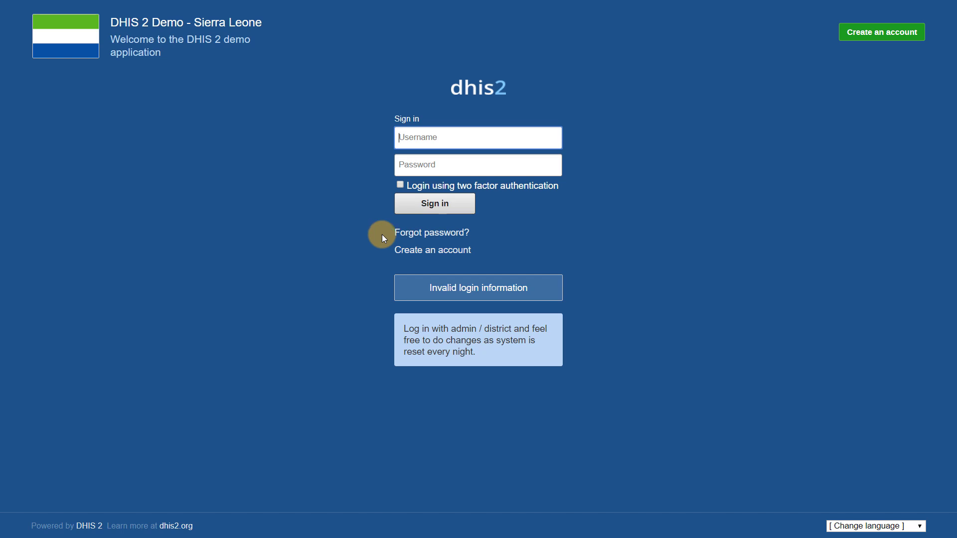
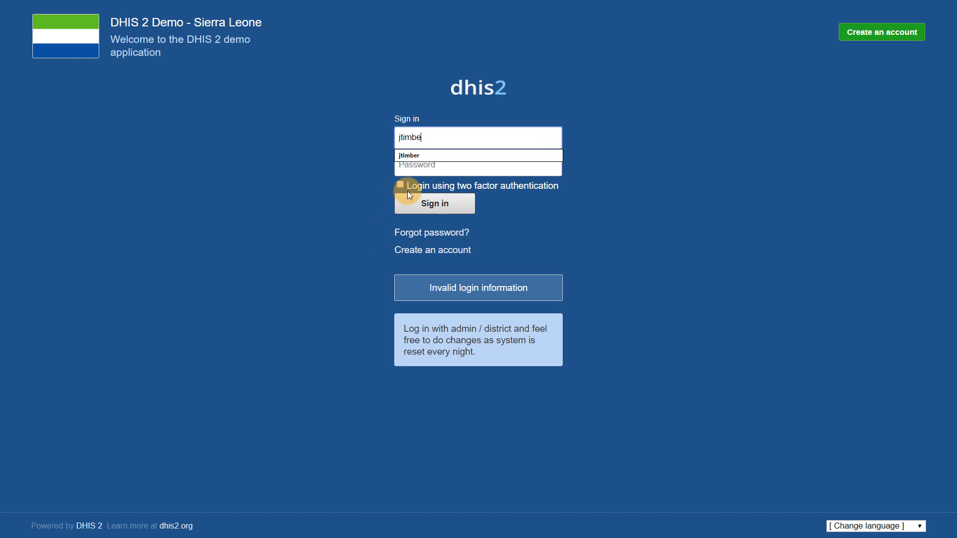
Re-enter the username, tick two-factor login, and type a fresh authenticator code
key("Tab")
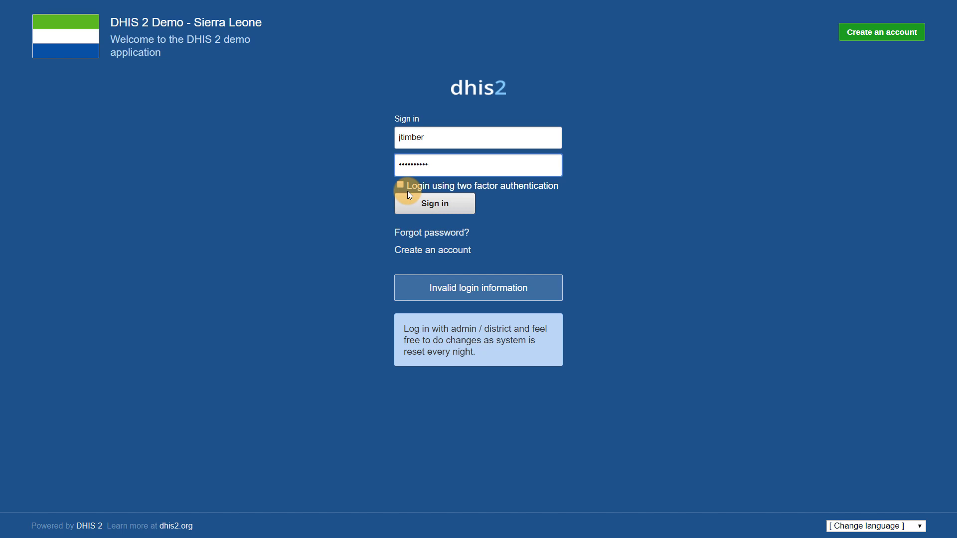
left_click(401, 184)
left_click(413, 202)
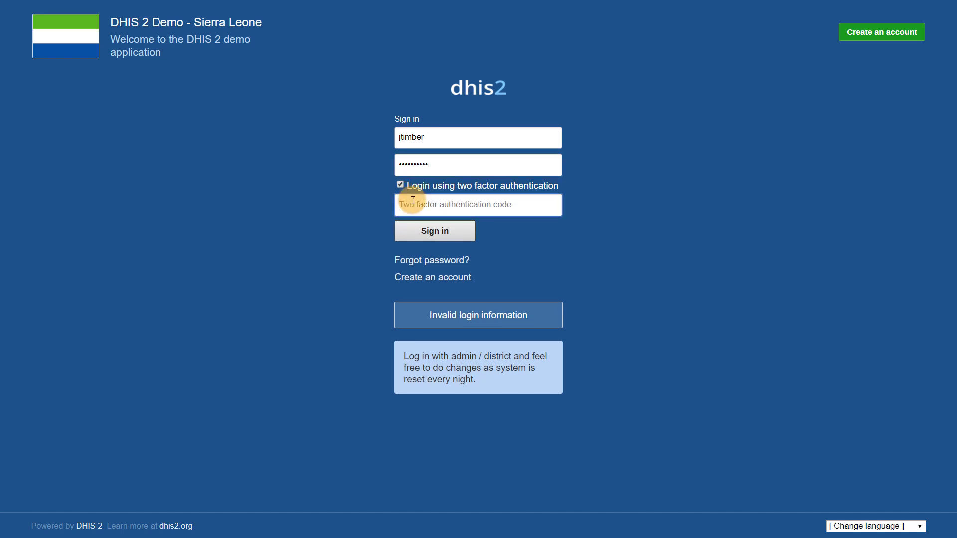
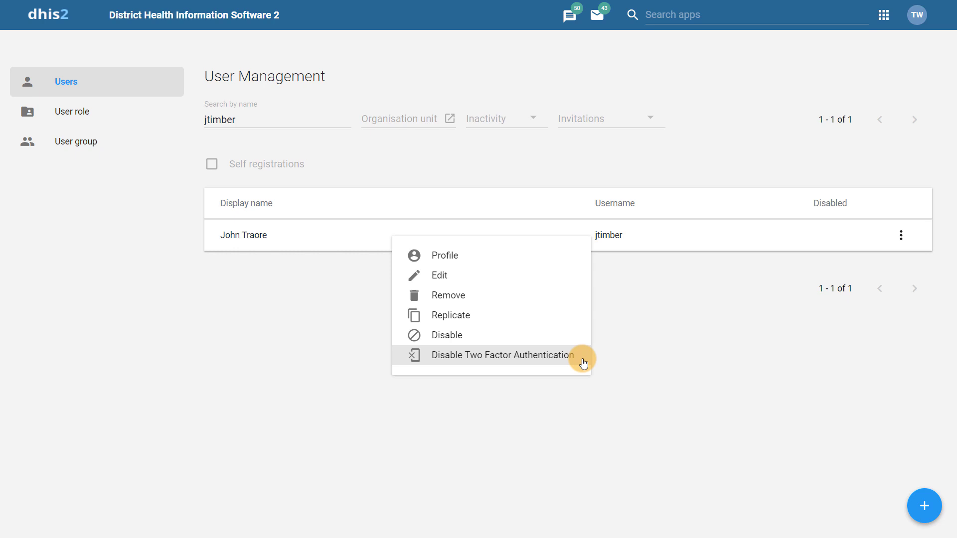
Choose Disable Two Factor Authentication for the found user and confirm it
left_click(584, 364)
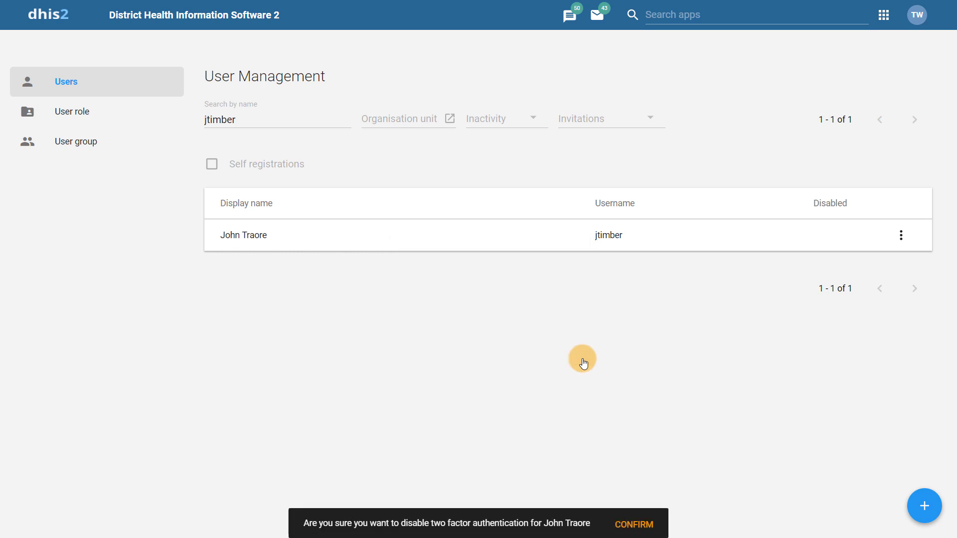
left_click(634, 524)
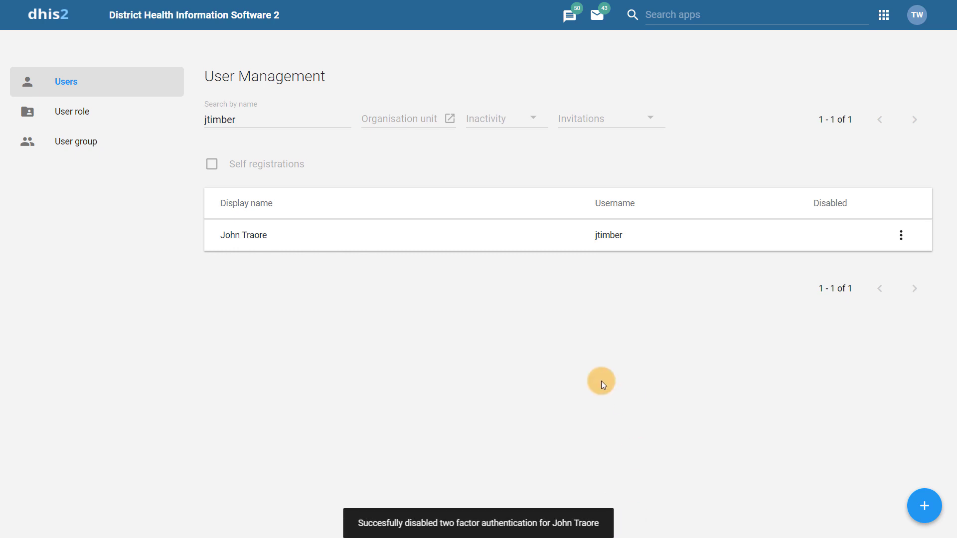